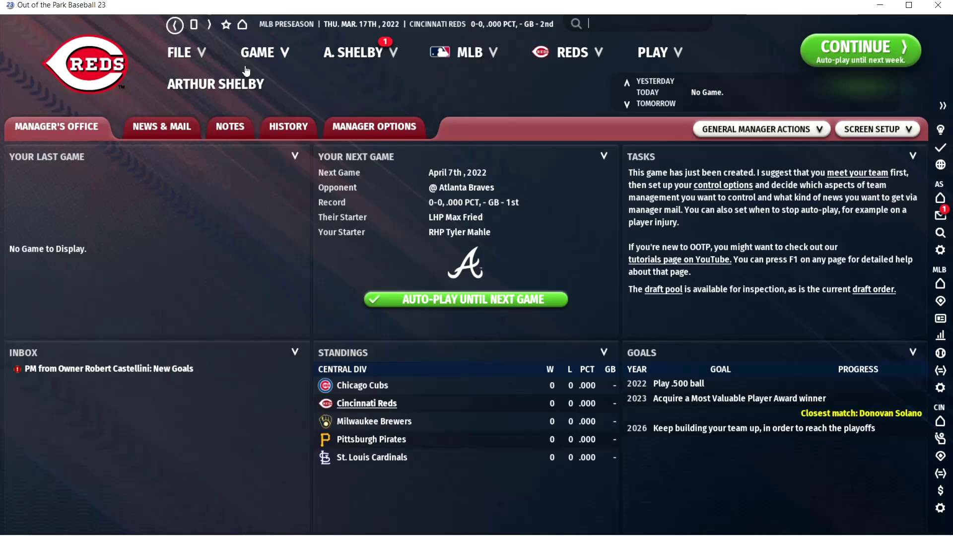
- Open Game Settings and show Overall and Potential ratings as 20–80 values in increments of 5
click(260, 54)
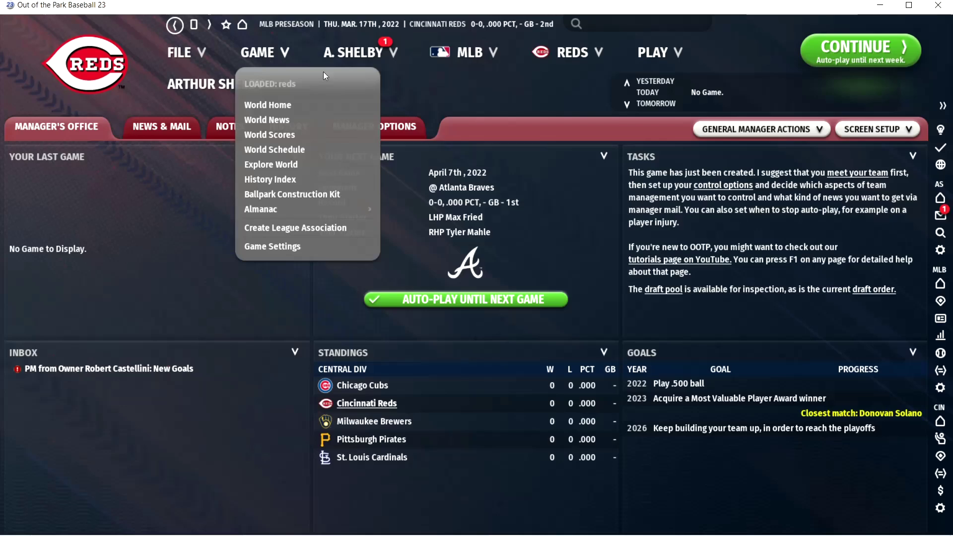
click(253, 246)
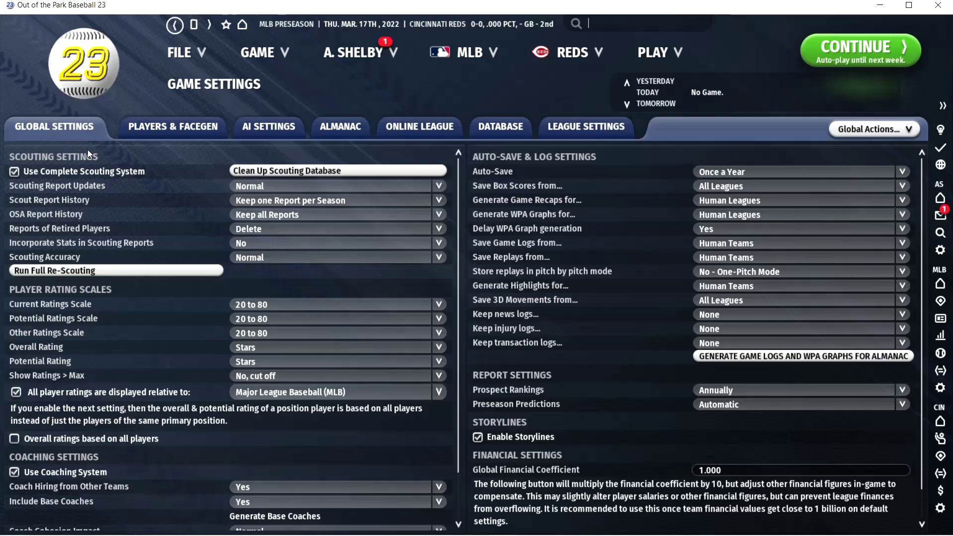
click(236, 361)
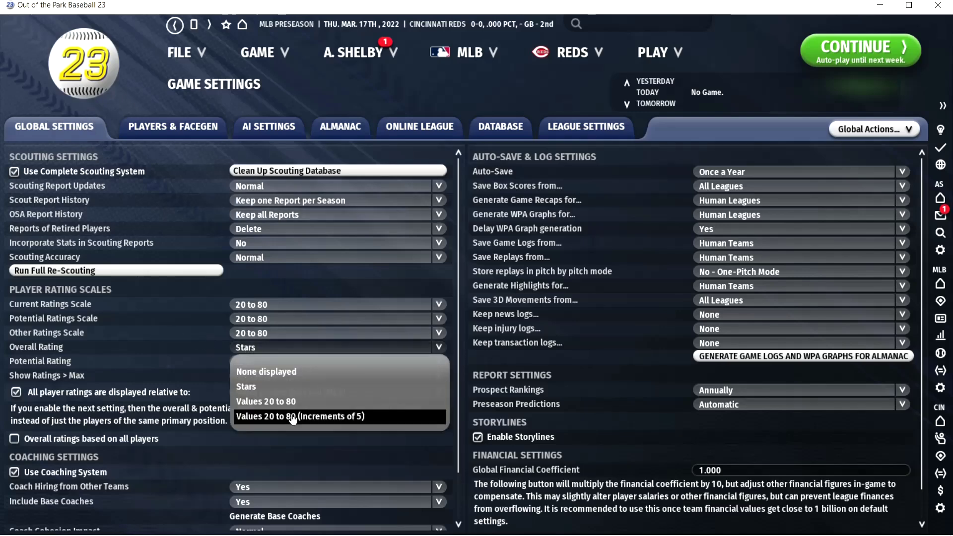
click(292, 417)
click(255, 362)
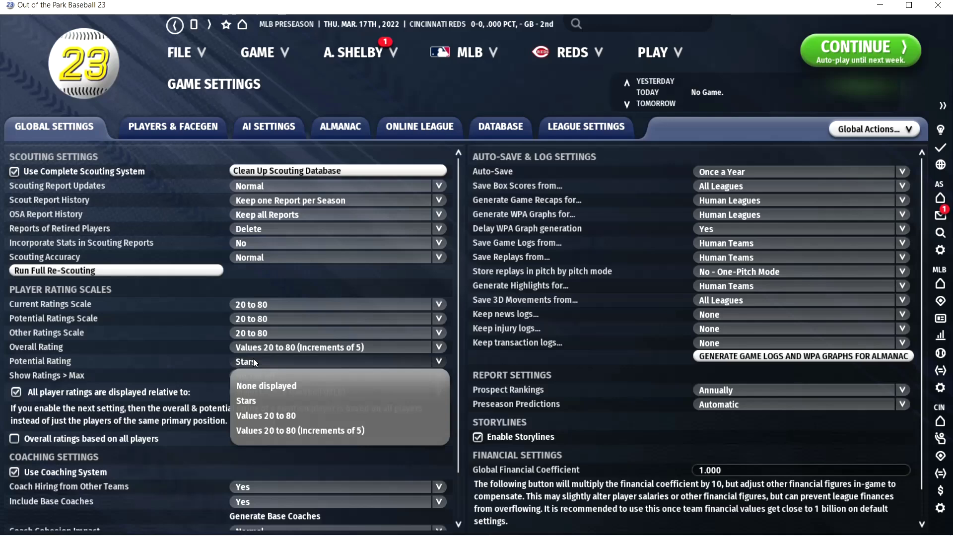
click(267, 432)
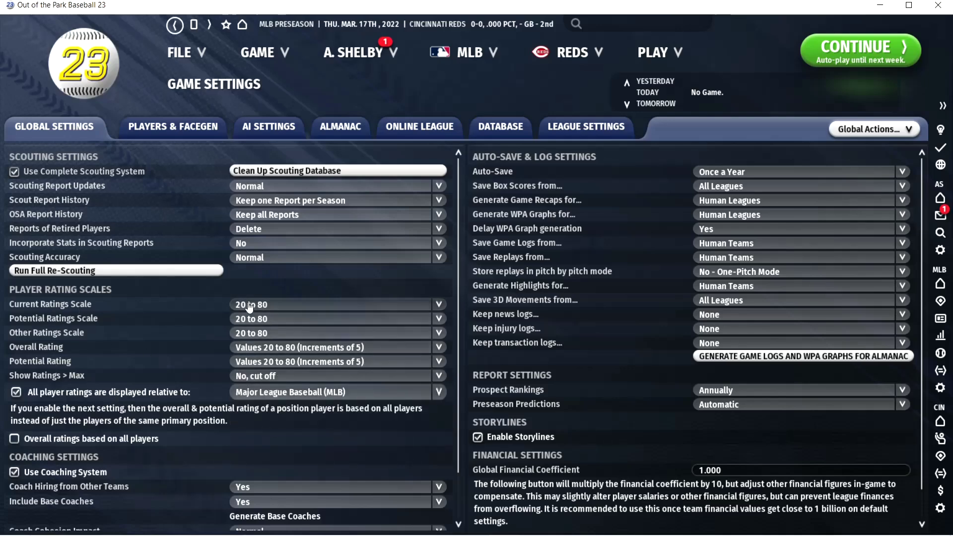
- Open the Reds Lineups & Depth Charts, view a player's profile, then return to the VS RHP + DH lineup
mouse_move(581, 55)
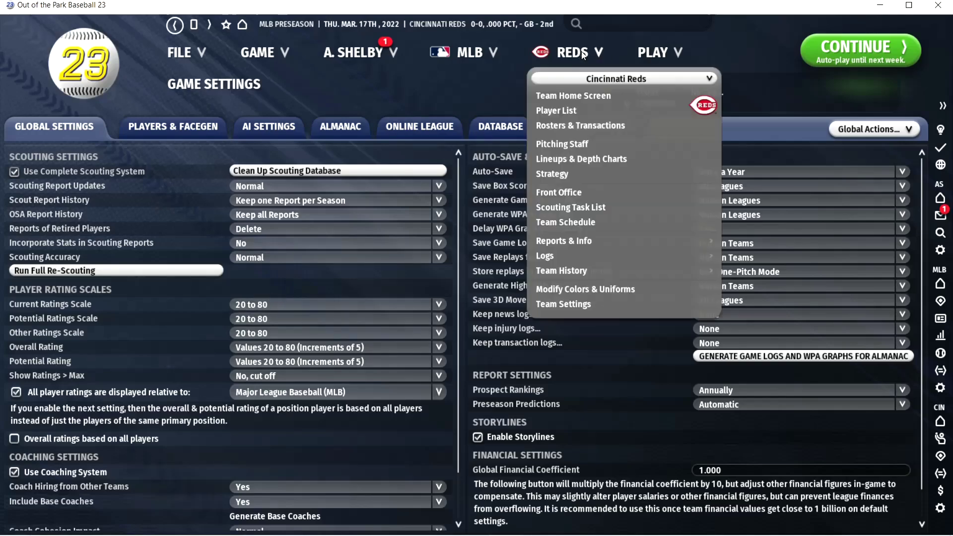
click(576, 158)
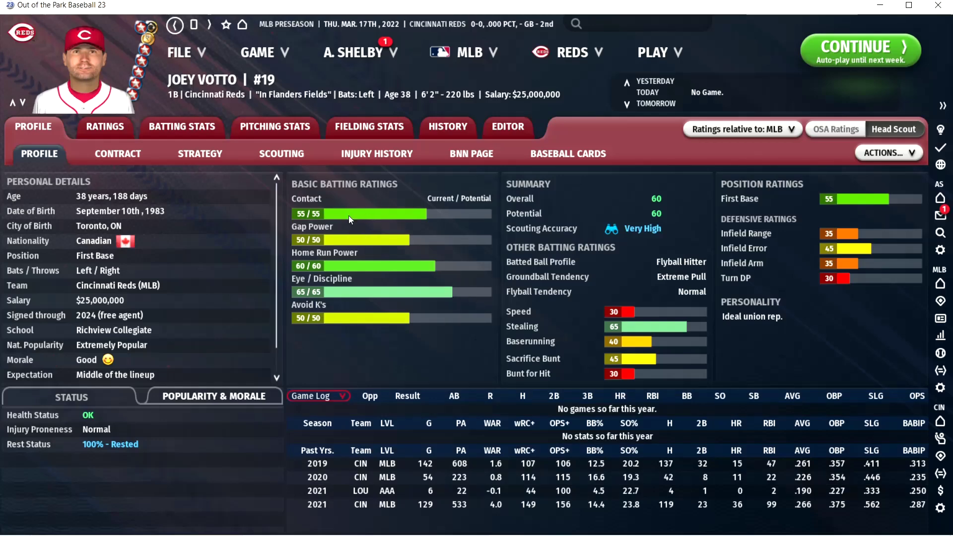
click(174, 26)
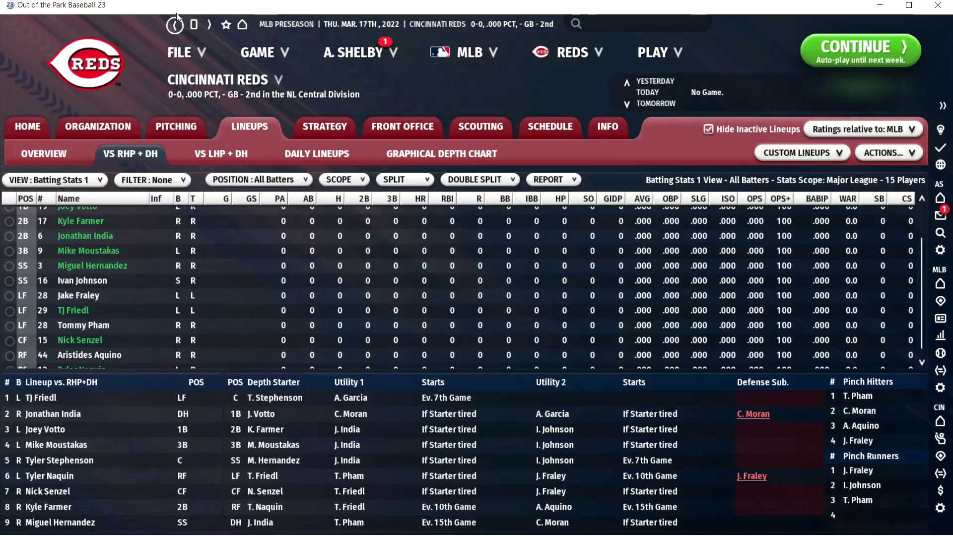
- Back in Game Settings, tick 'GM-only users are always in control of lineups and hiring (legacy-mode)'
click(174, 26)
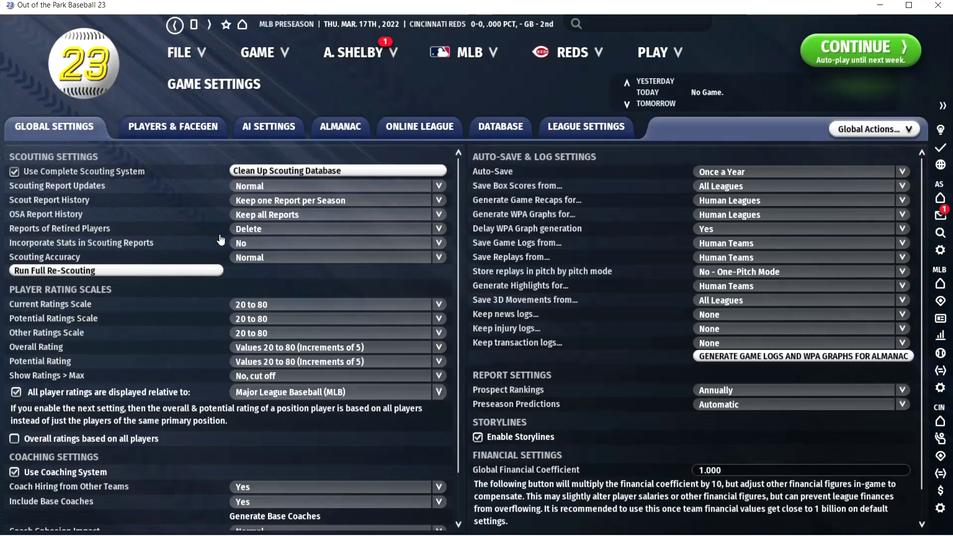
scroll(85, 375, down, 1)
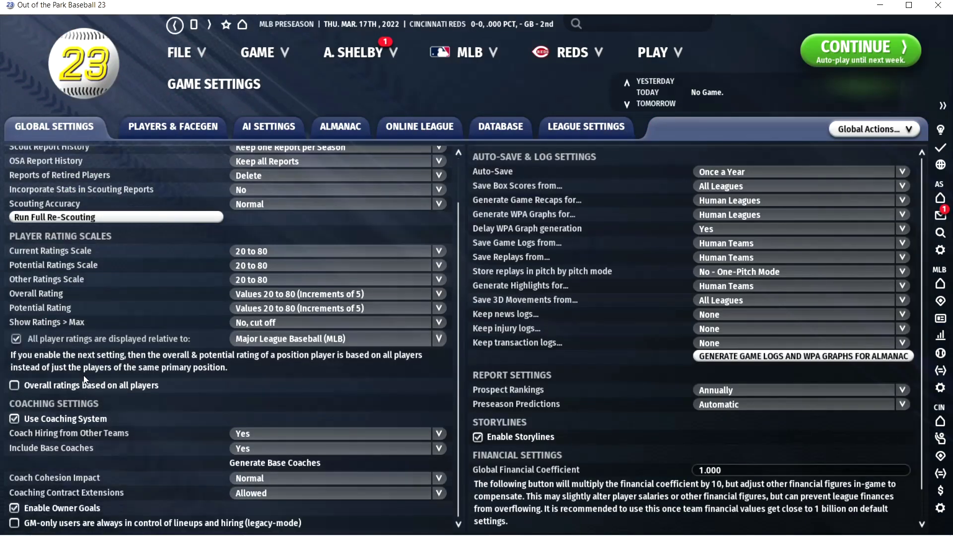
click(15, 524)
- Set Auto-Save to Once a Month and Save Box Scores to Human Teams; set Game Recaps and WPA Graphs to None
click(742, 172)
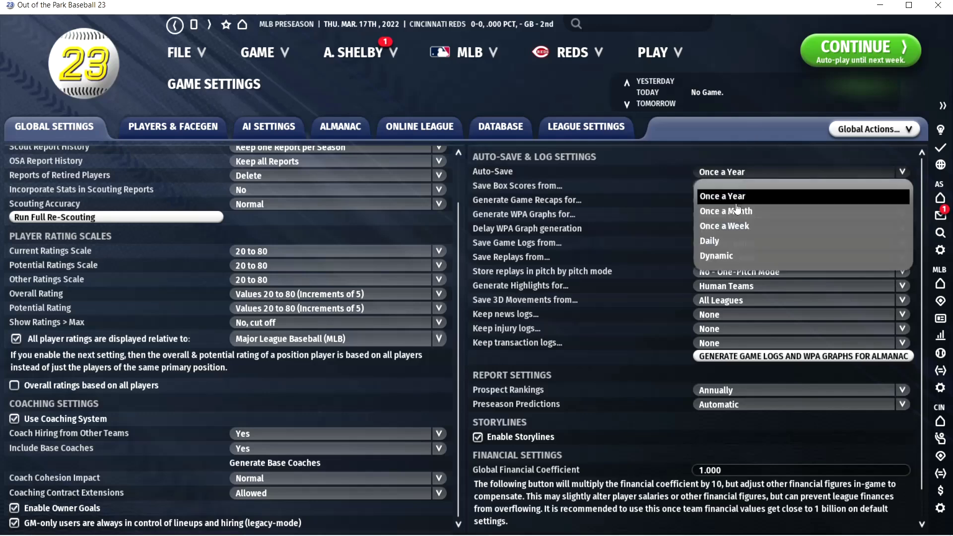
click(742, 213)
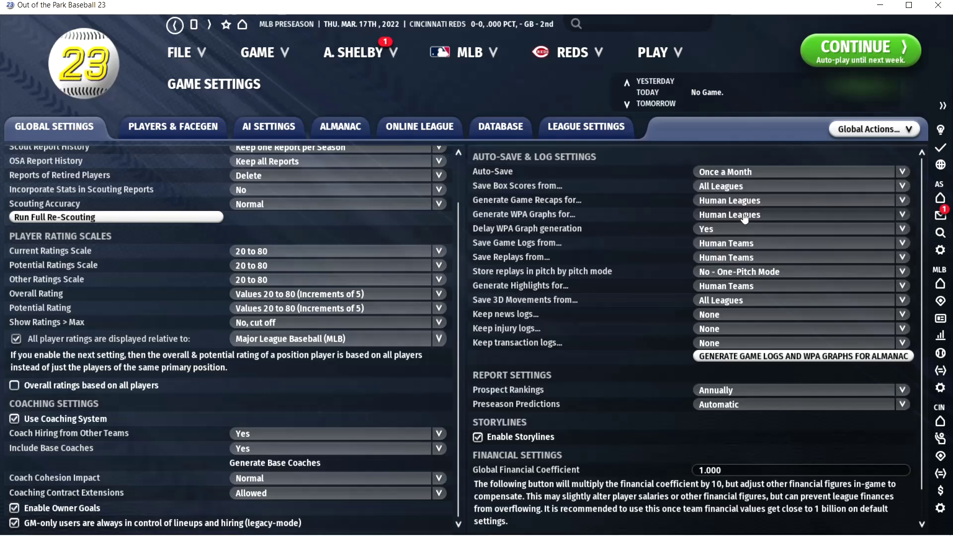
click(736, 188)
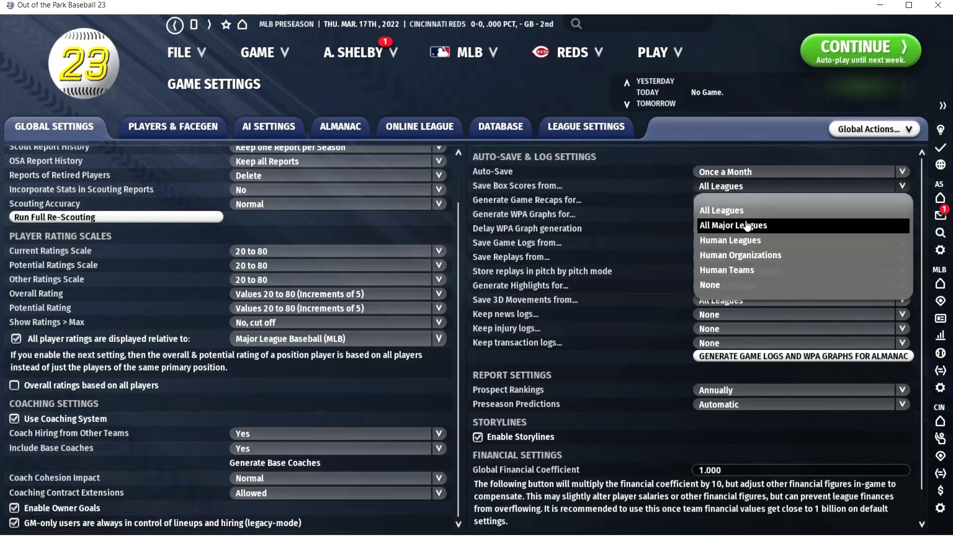
click(736, 271)
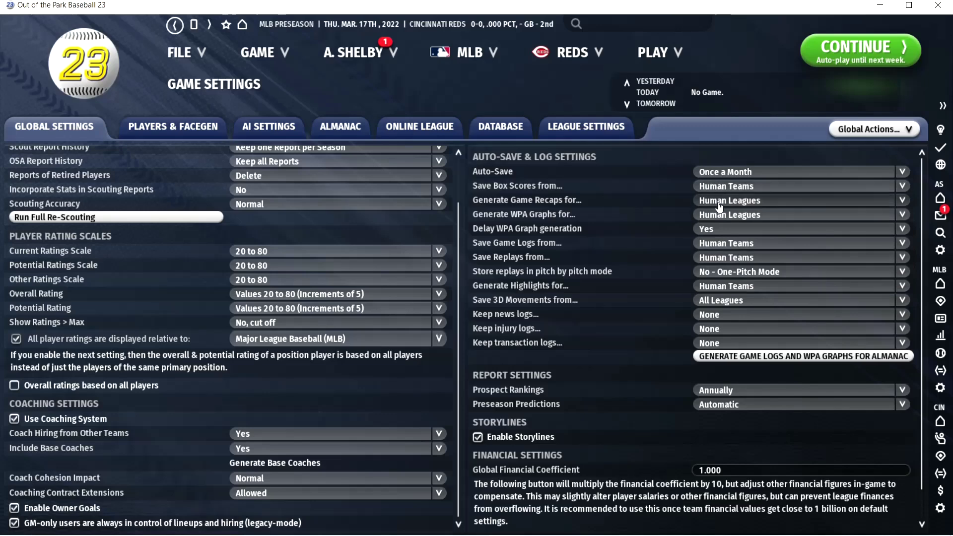
click(719, 206)
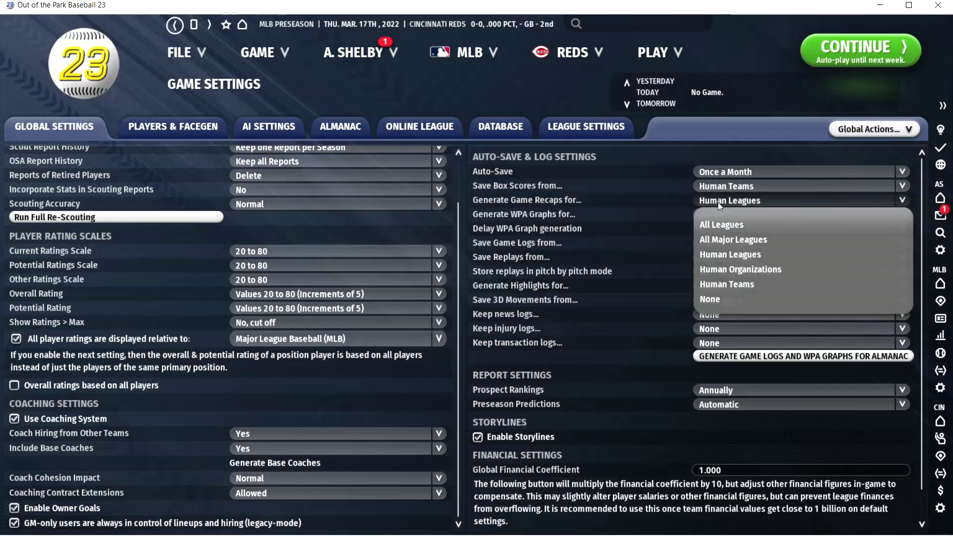
click(720, 300)
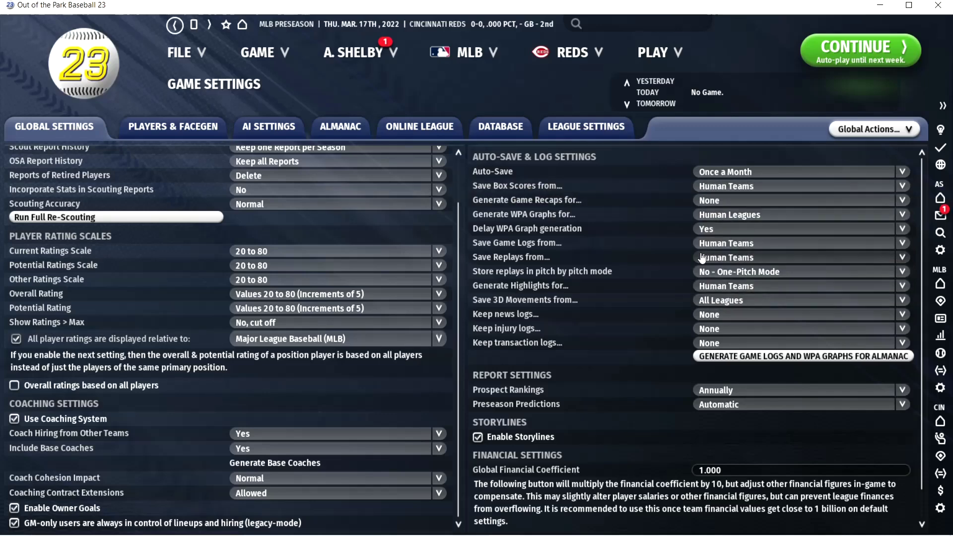
click(736, 218)
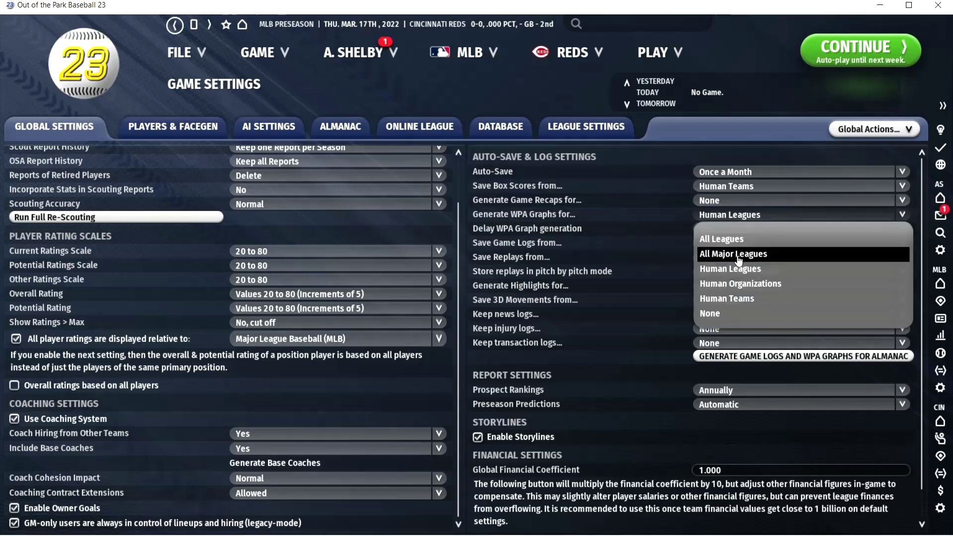
click(724, 313)
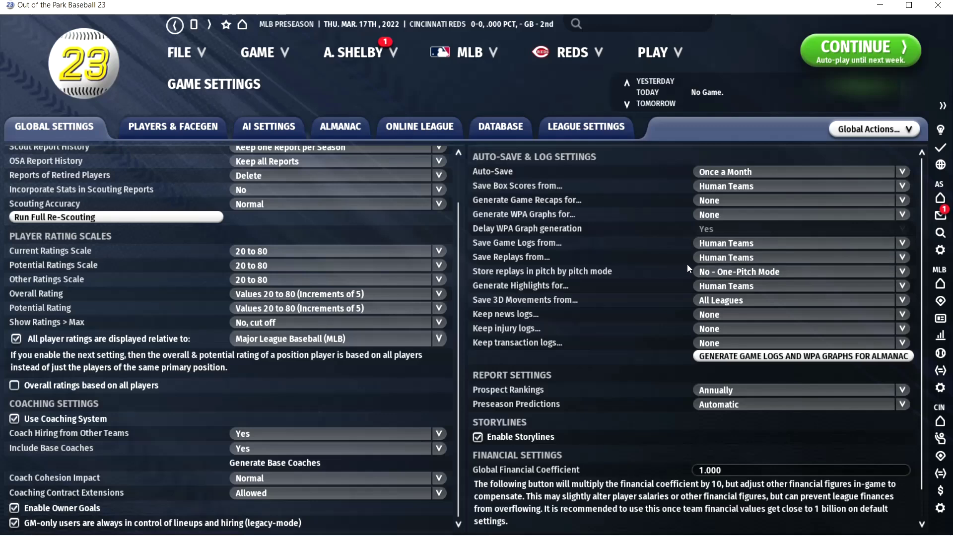
- Keep game logs for human teams only, and set Save Replays, Generate Highlights and Save 3D Movements to None
click(716, 248)
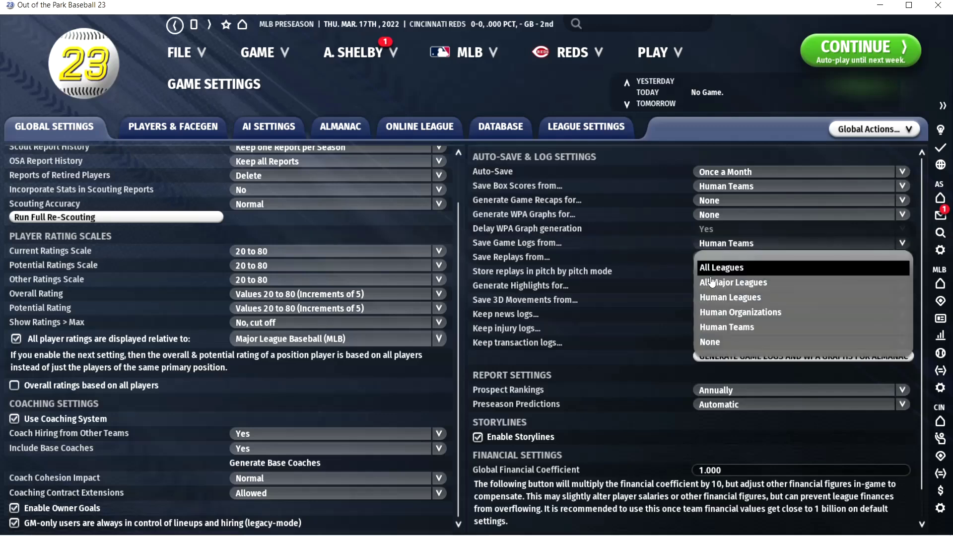
click(714, 329)
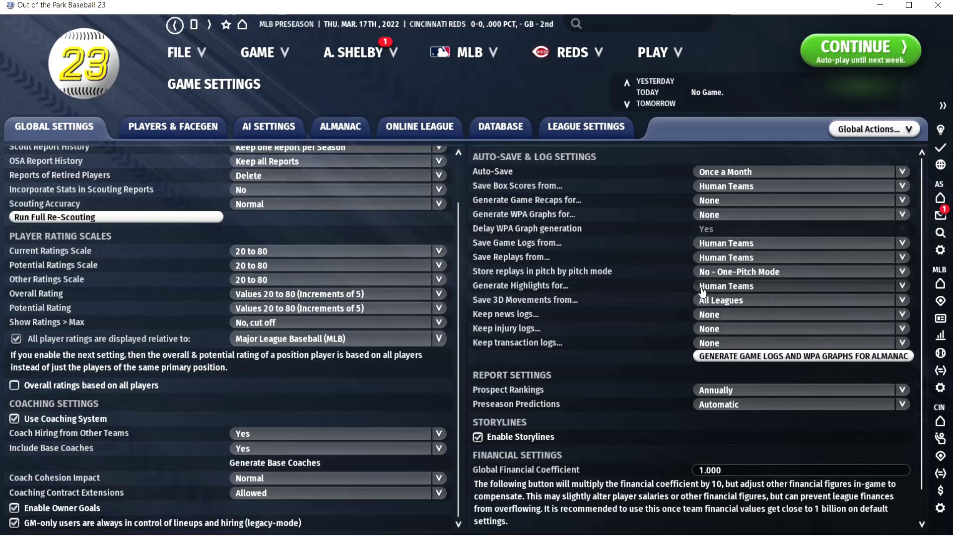
click(723, 258)
click(709, 357)
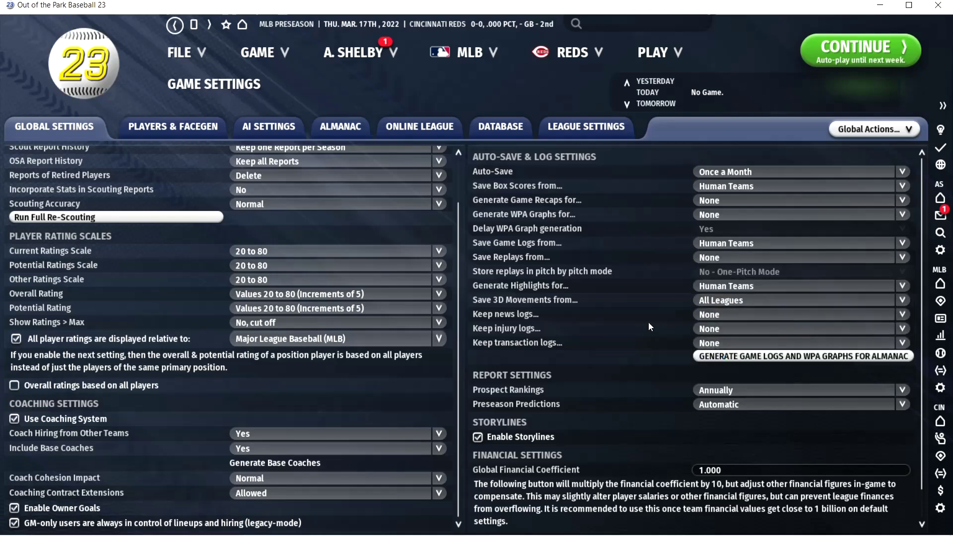
click(707, 288)
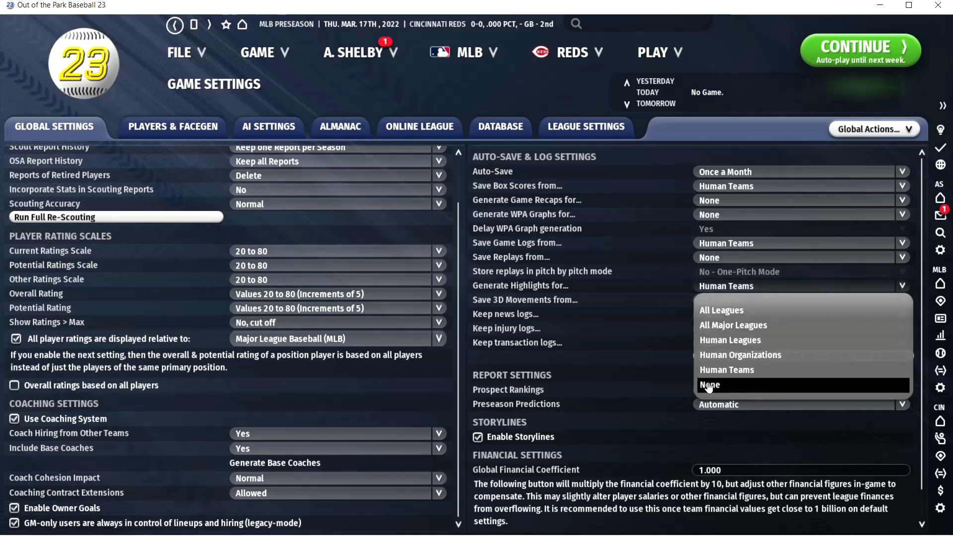
click(707, 385)
click(707, 301)
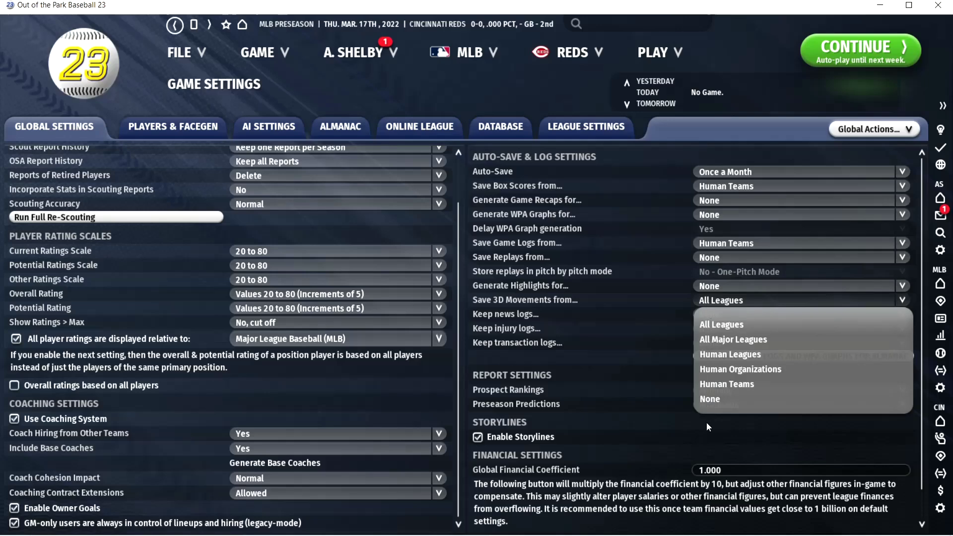
click(718, 400)
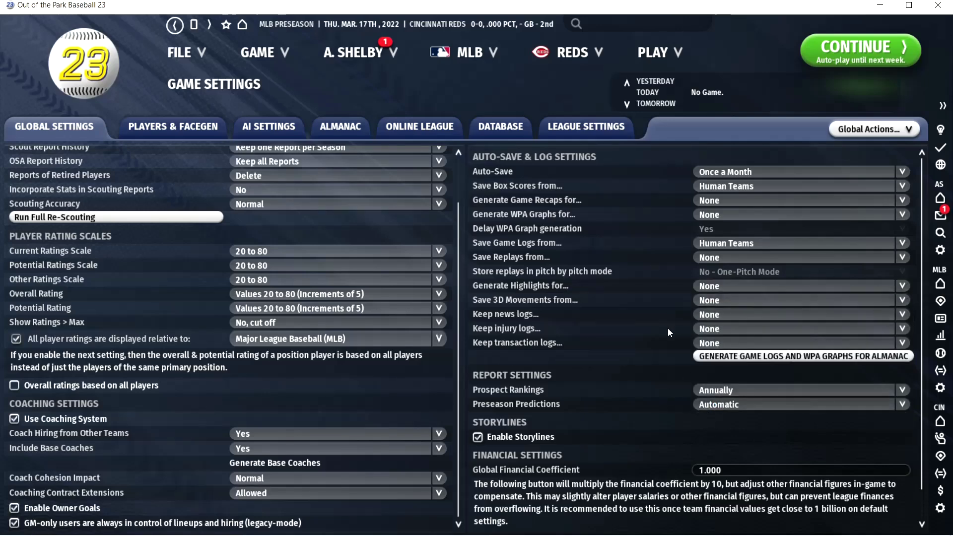
- Confirm the transaction, injury and news logs stay at None, then go to the Players & FaceGen settings
click(715, 343)
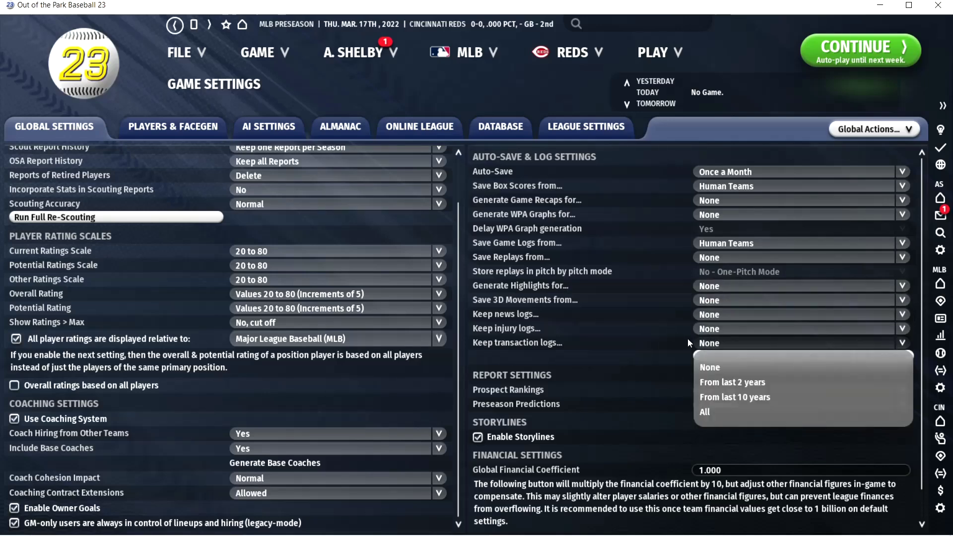
click(710, 330)
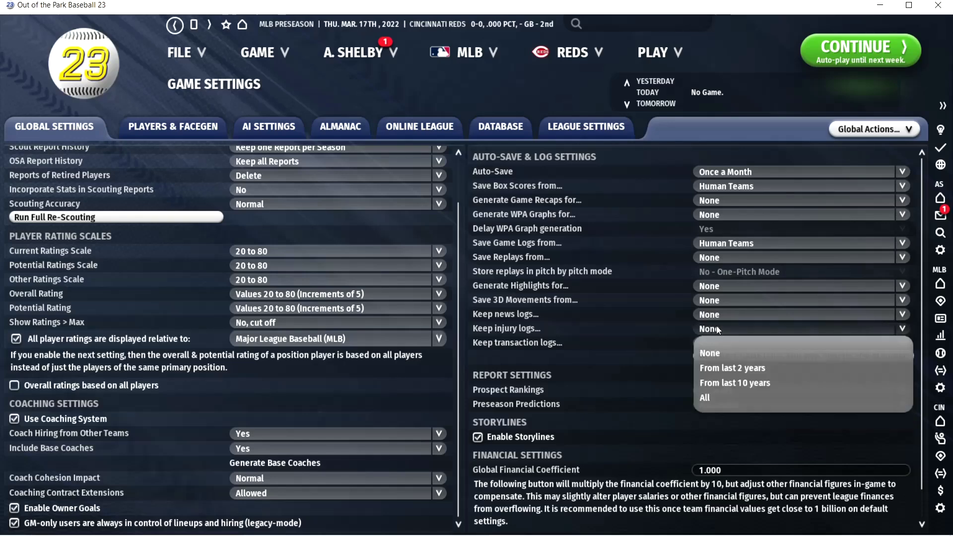
click(715, 314)
click(714, 313)
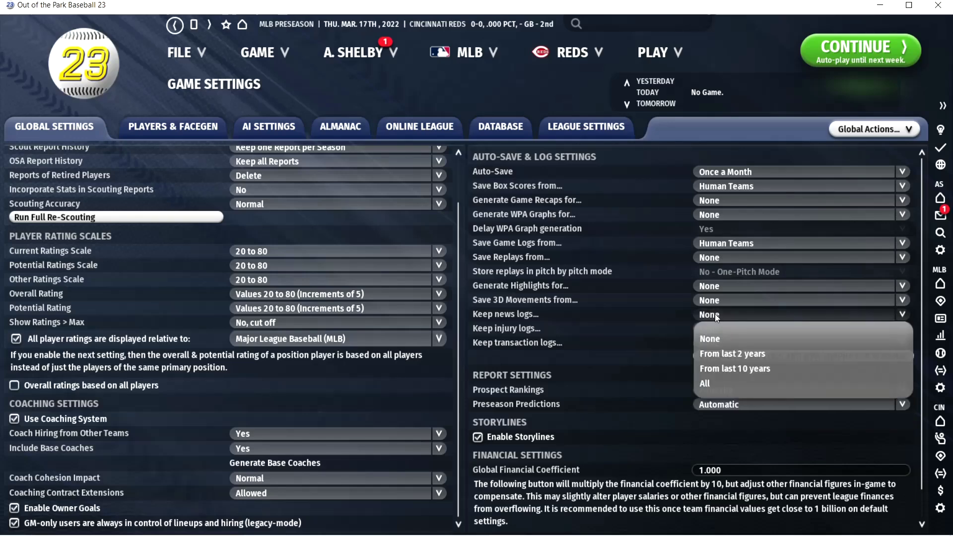
click(625, 315)
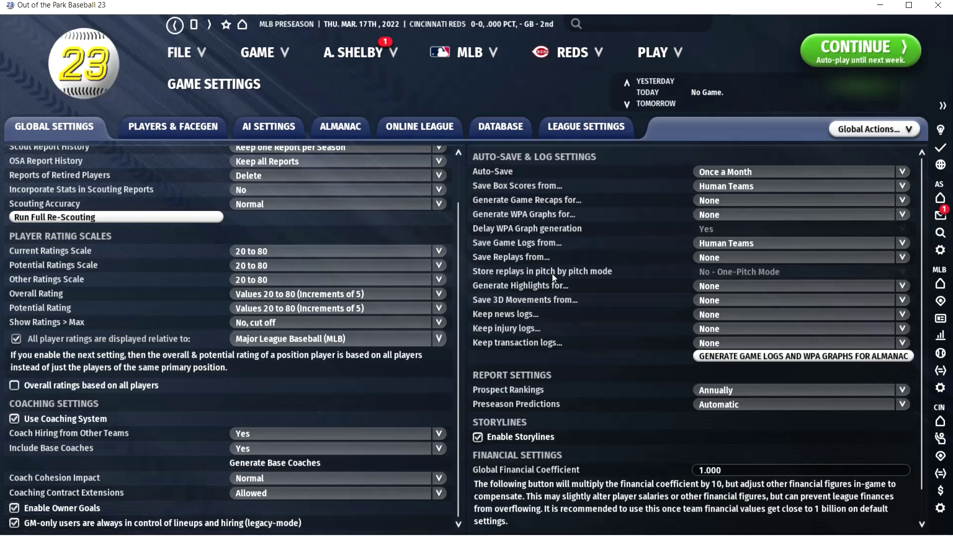
click(183, 132)
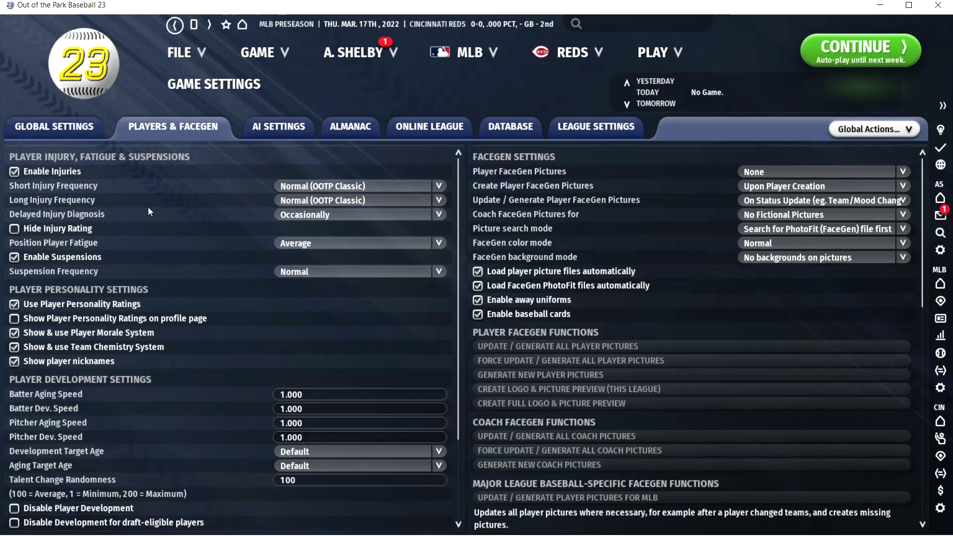
- Tick 'Show Player Personality Ratings on profile page', check a Reds player's profile, then return to settings
click(16, 322)
click(580, 51)
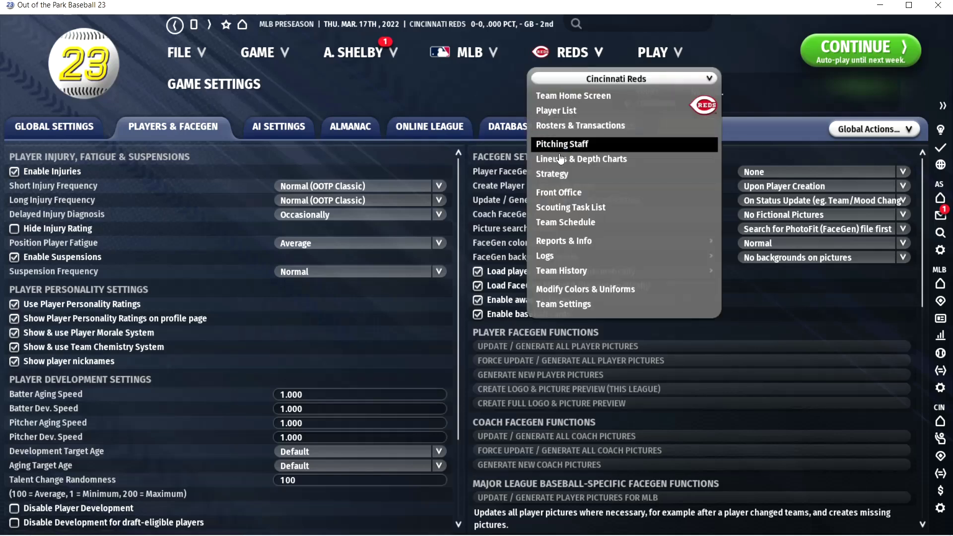
click(546, 163)
click(272, 417)
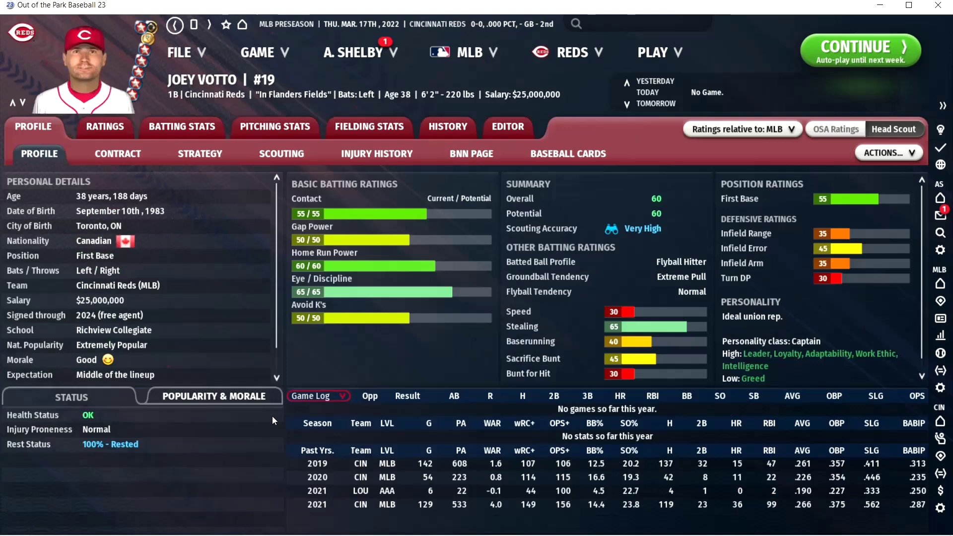
scroll(799, 338, down, 1)
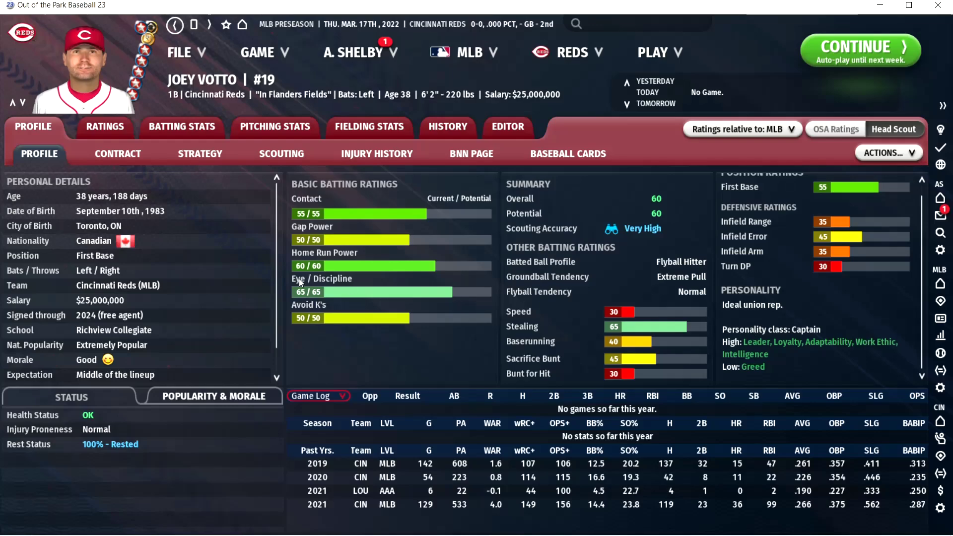
click(174, 26)
click(174, 26)
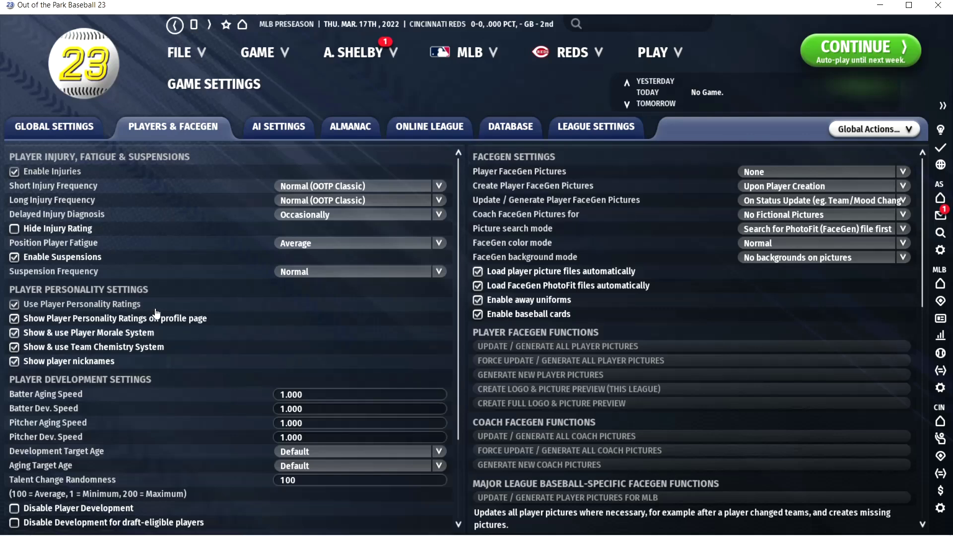
- Change Batter Aging Speed and Pitcher Aging Speed from 1.000 to .900
scroll(195, 385, down, 2)
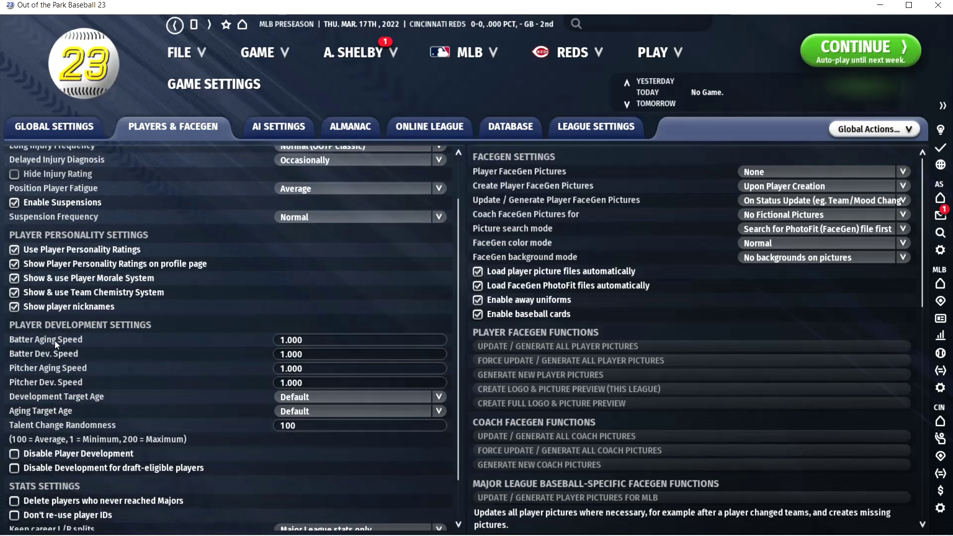
click(311, 337)
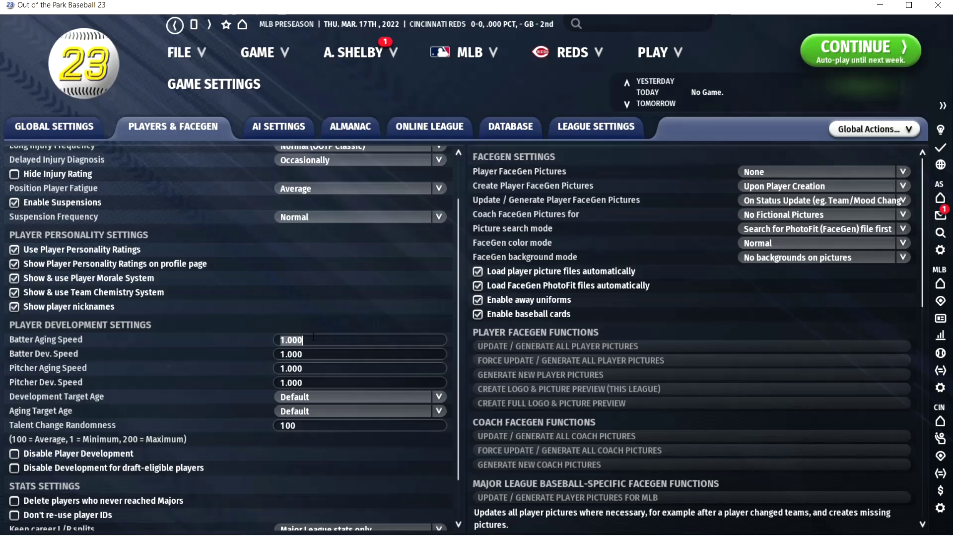
key(BackSpace)
text(.900)
click(302, 369)
key(BackSpace)
text(.900)
- Set Talent Change Randomness to 110 and check the Create Player FaceGen Pictures options
click(308, 425)
key(BackSpace)
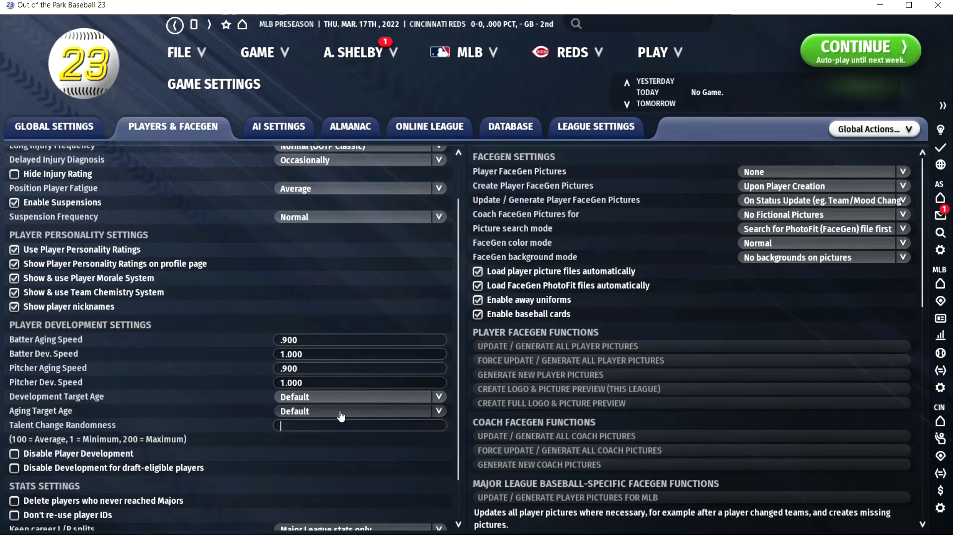
text(110)
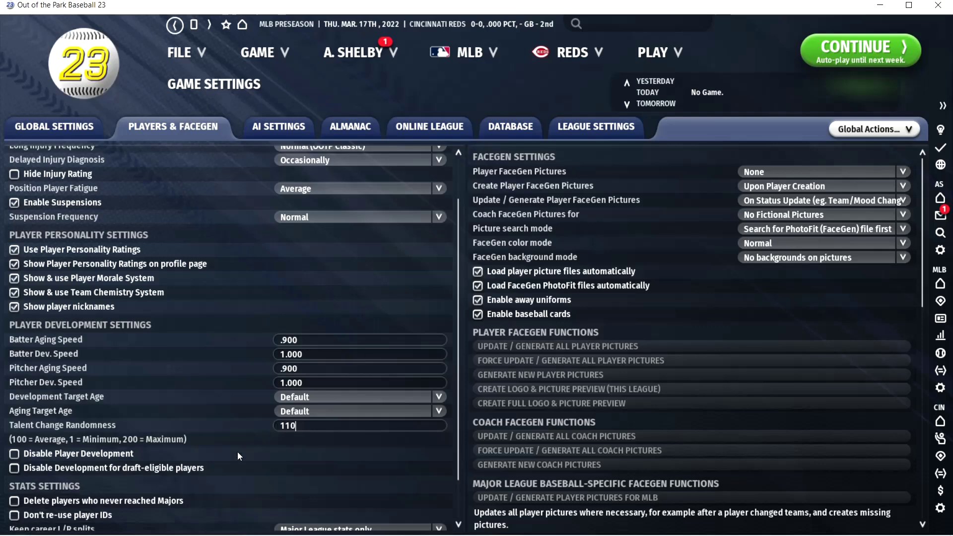
scroll(164, 467, down, 1)
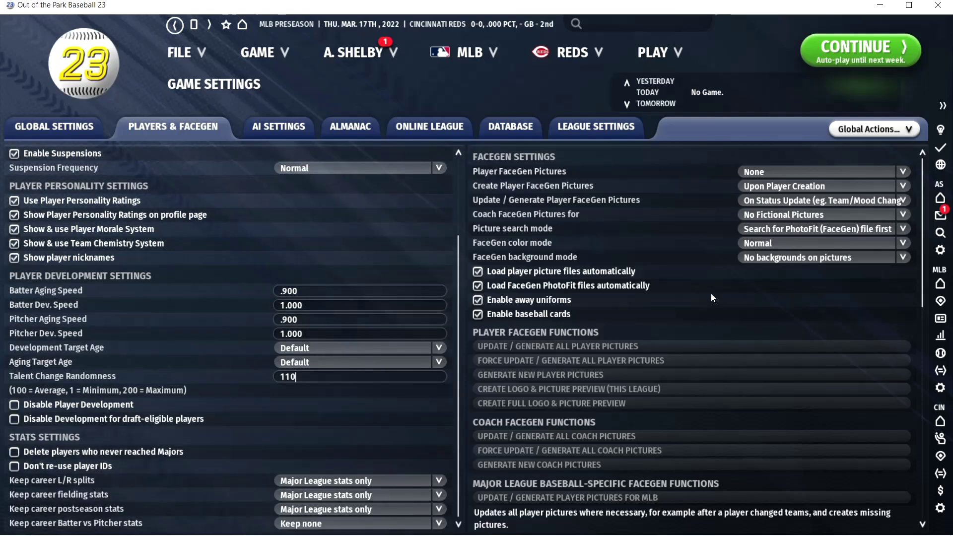
click(763, 184)
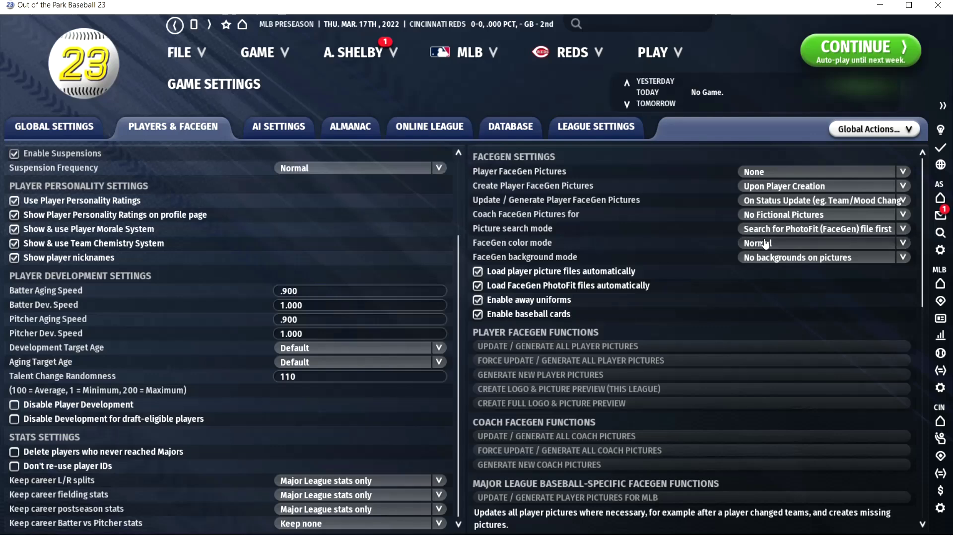
- Leave the picture update timing unchanged, uncheck 'Enable baseball cards', then go to AI Settings
click(781, 201)
click(705, 214)
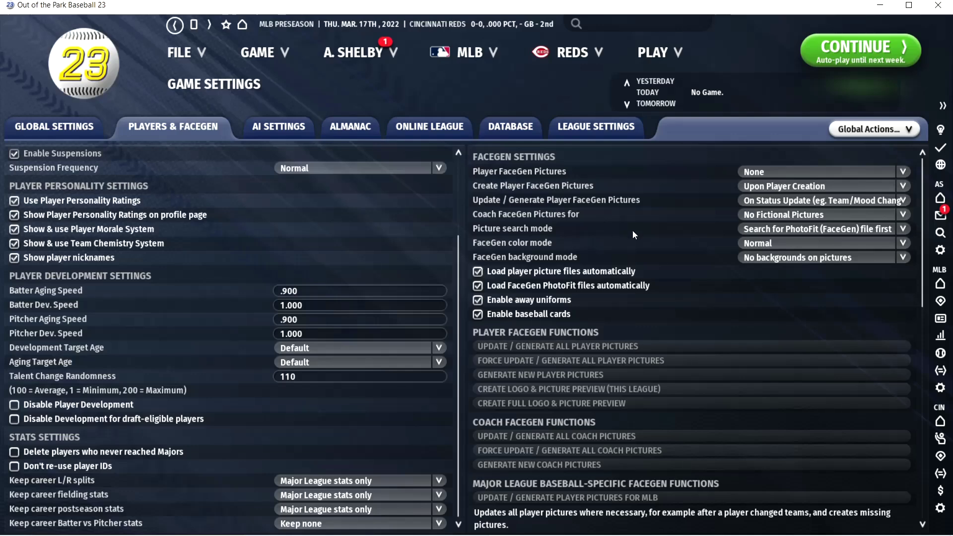
click(476, 315)
drag(920, 286, 921, 524)
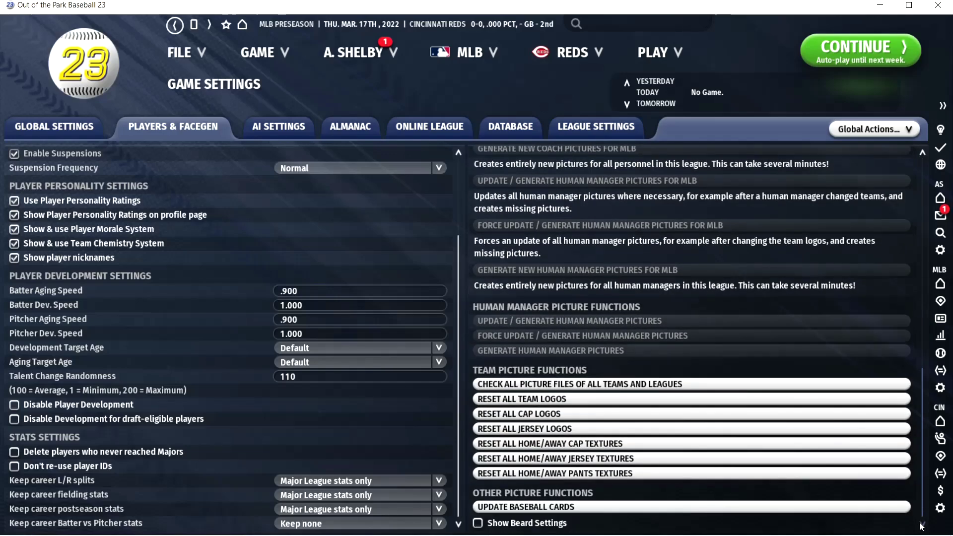
click(255, 133)
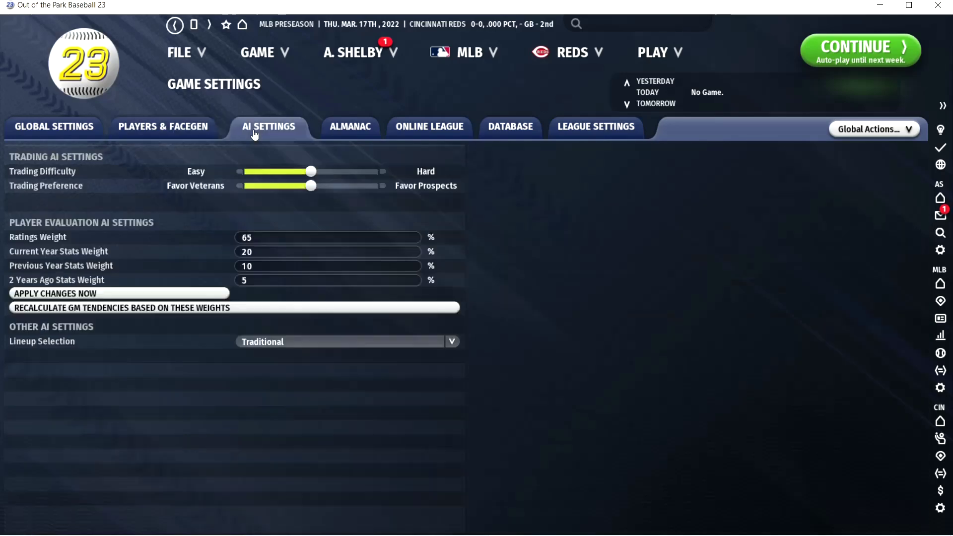
- Push Trading Difficulty toward Hard and nudge Trading Preference; set evaluation weights 45/30/20/5 and keep Traditional lineups
click(380, 171)
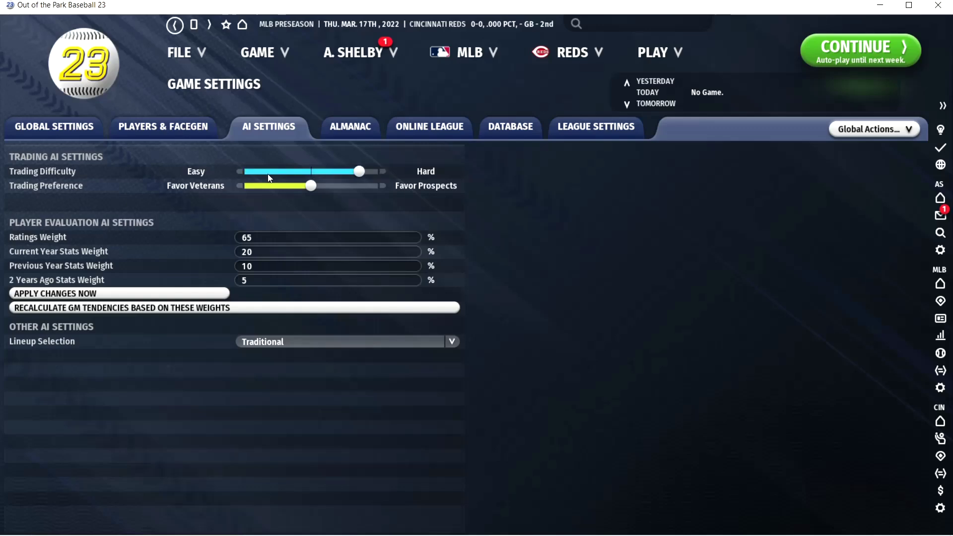
click(381, 185)
click(265, 239)
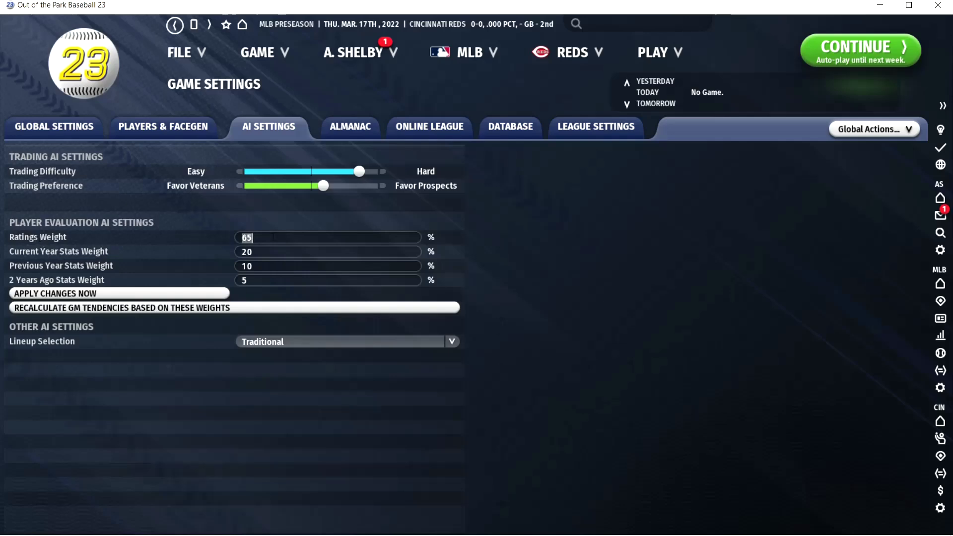
text(45)
key(Tab)
text(30)
key(Tab)
text(20)
key(Tab)
text(5)
click(272, 341)
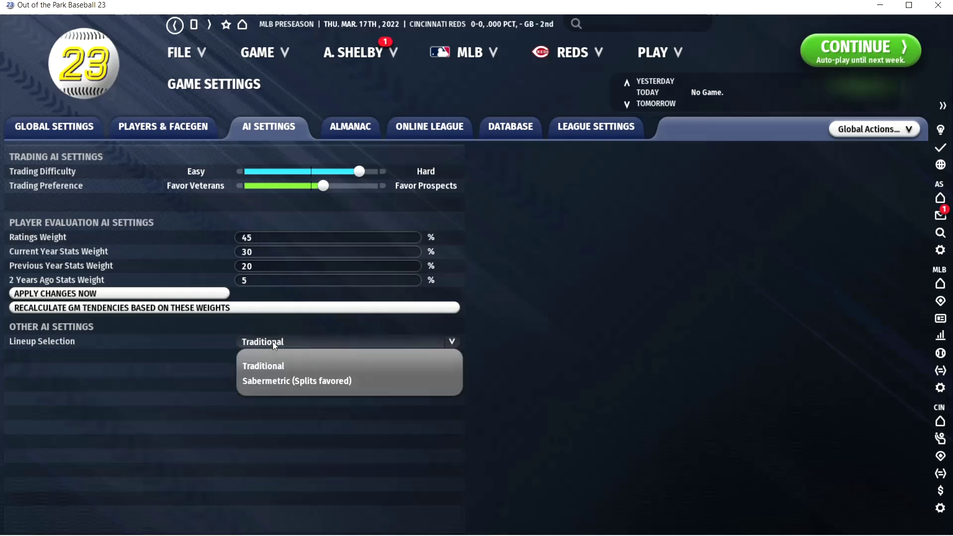
click(205, 338)
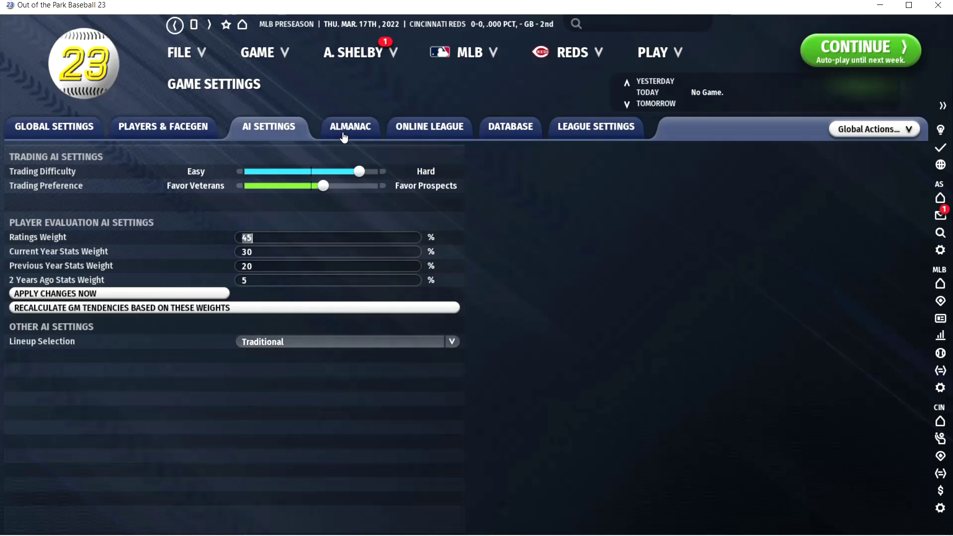
- Browse the Almanac, Online League and Database pages, ending on League Settings' Functions page
click(360, 129)
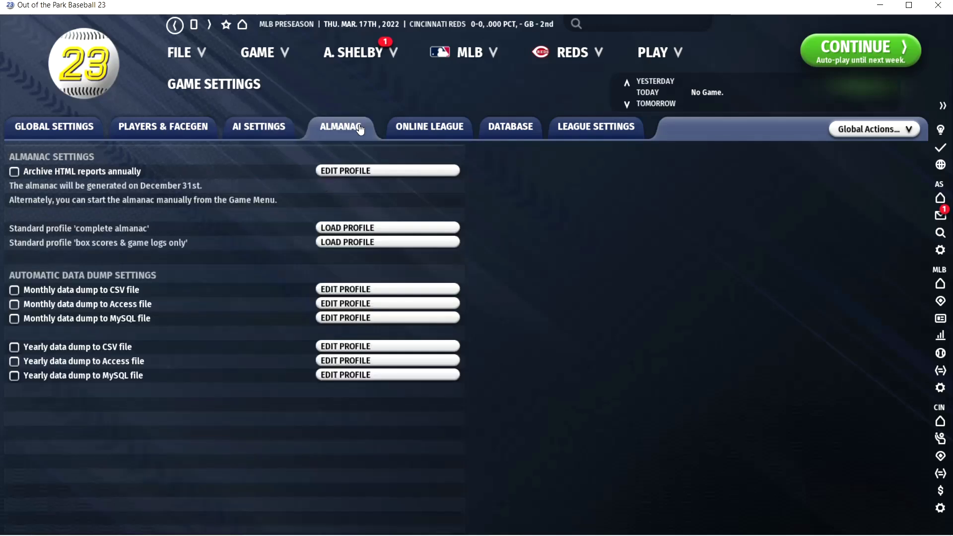
click(443, 130)
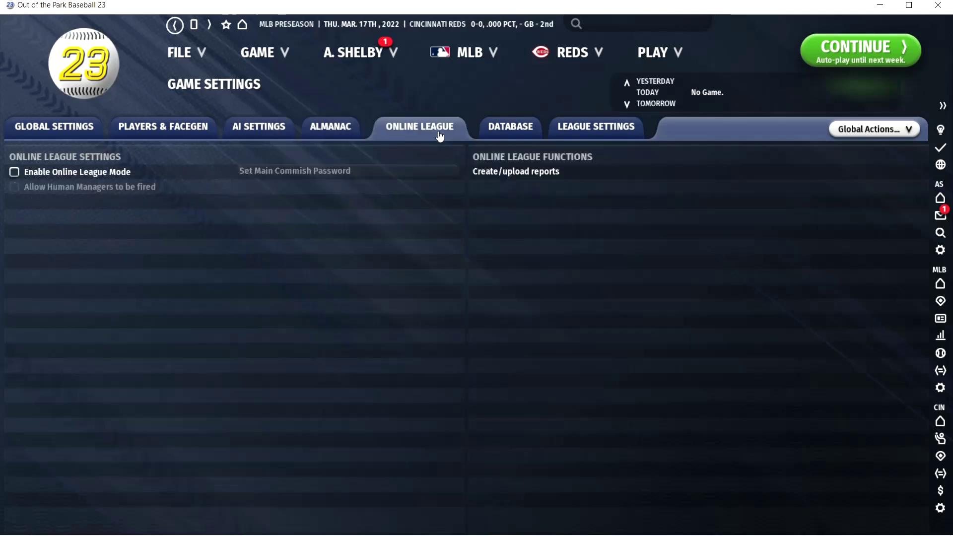
click(516, 127)
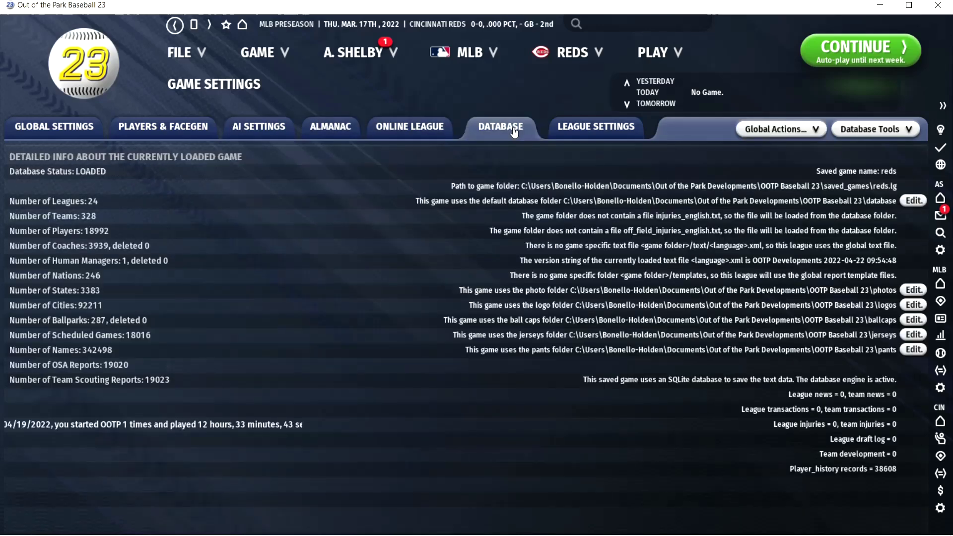
click(590, 128)
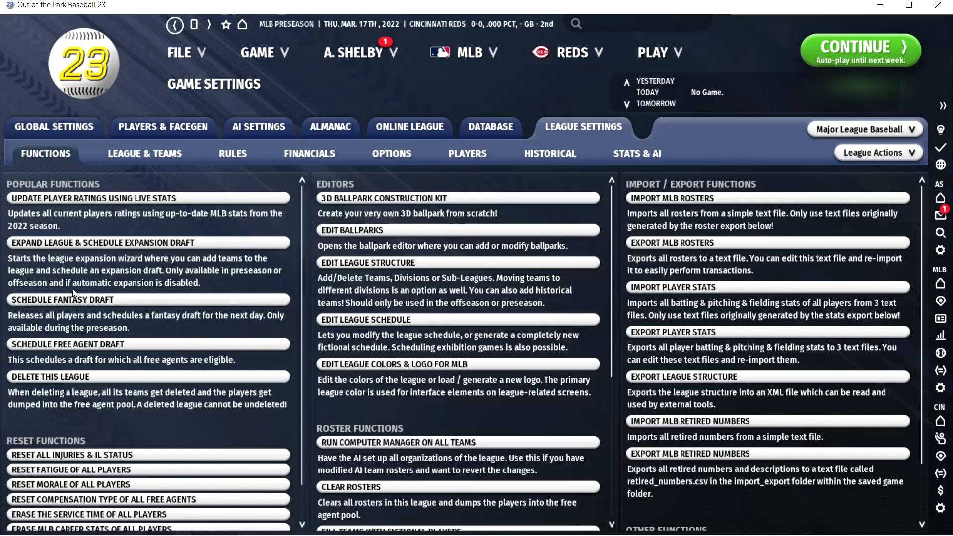
- Show the League & Teams page and scroll through its team list
click(136, 160)
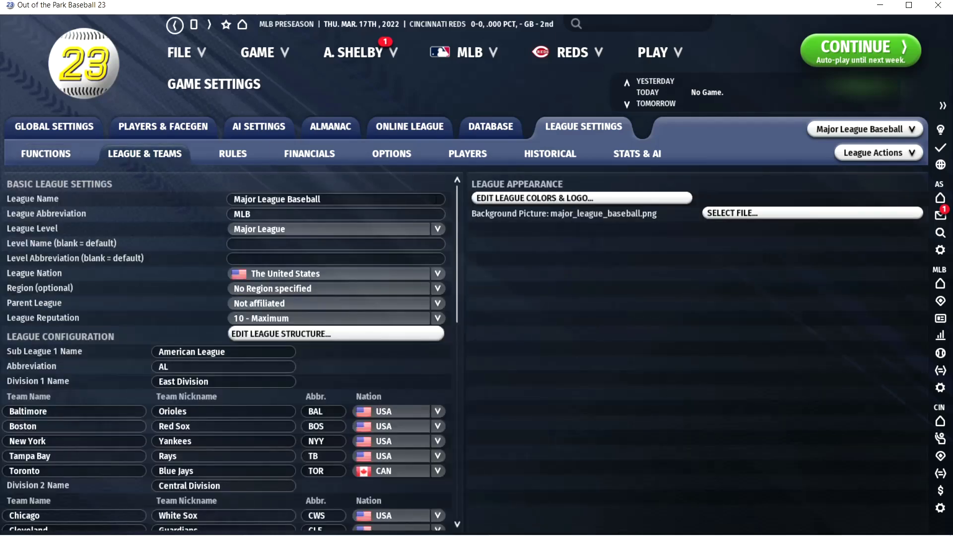
drag(457, 211, 460, 193)
- Review the Rules page, leaving Modified Extra Innings at Spring + Regular Season, and scroll the rules
click(234, 150)
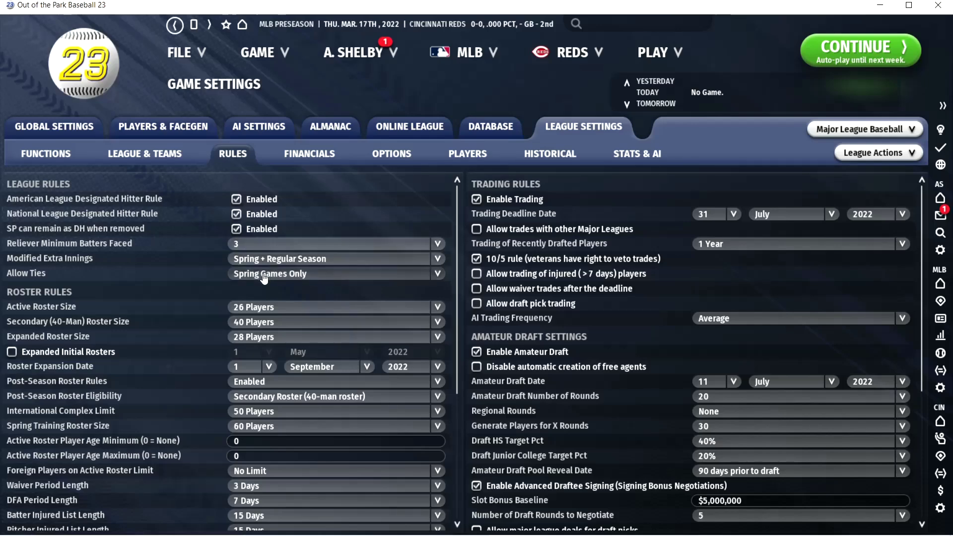
click(300, 260)
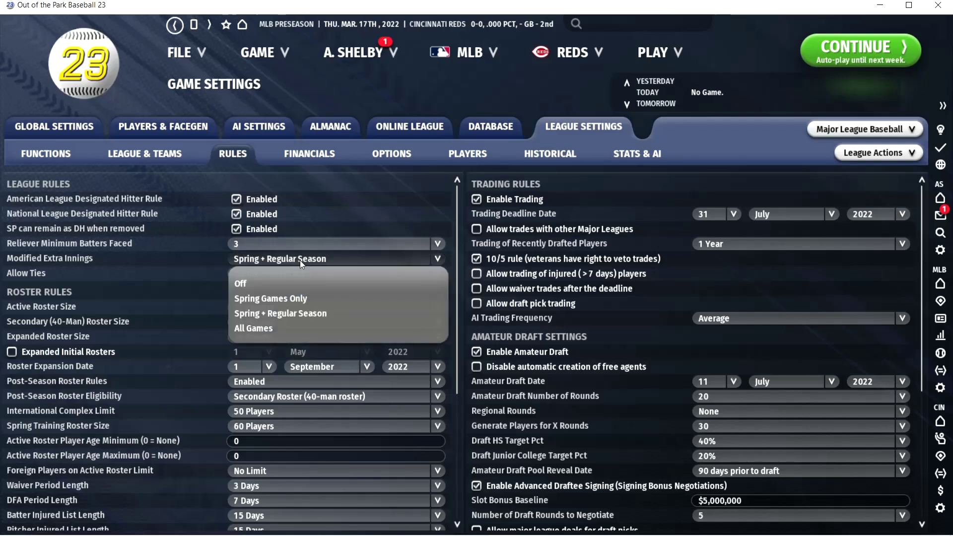
click(168, 260)
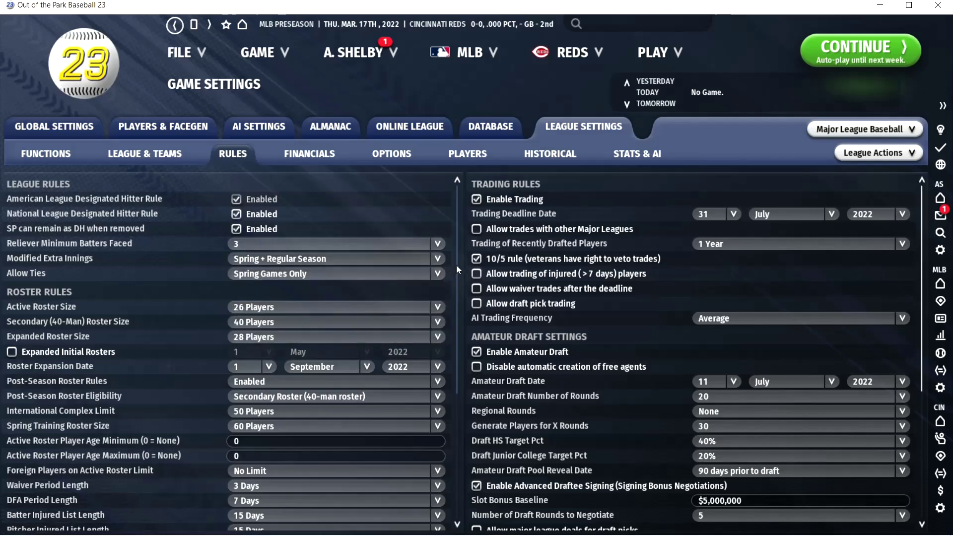
drag(456, 265, 454, 268)
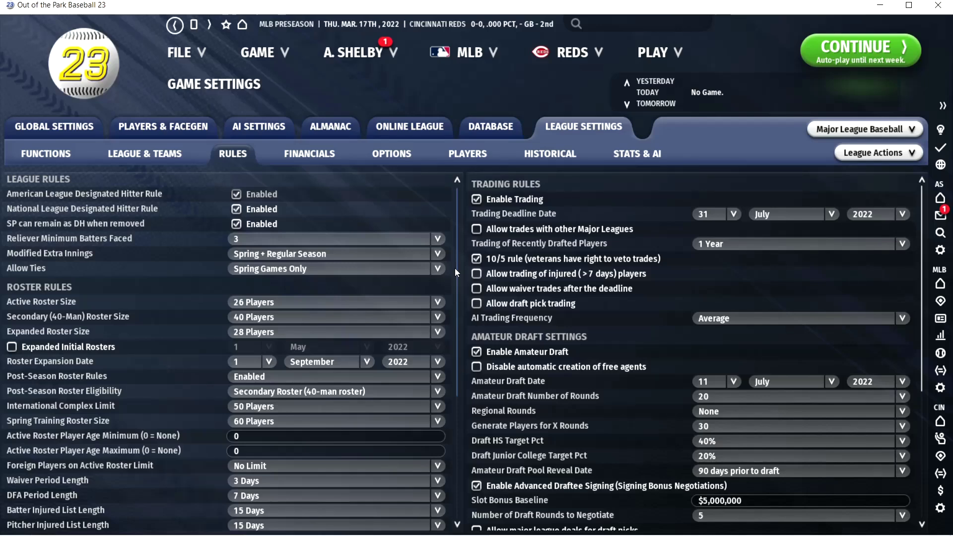
drag(454, 268, 454, 249)
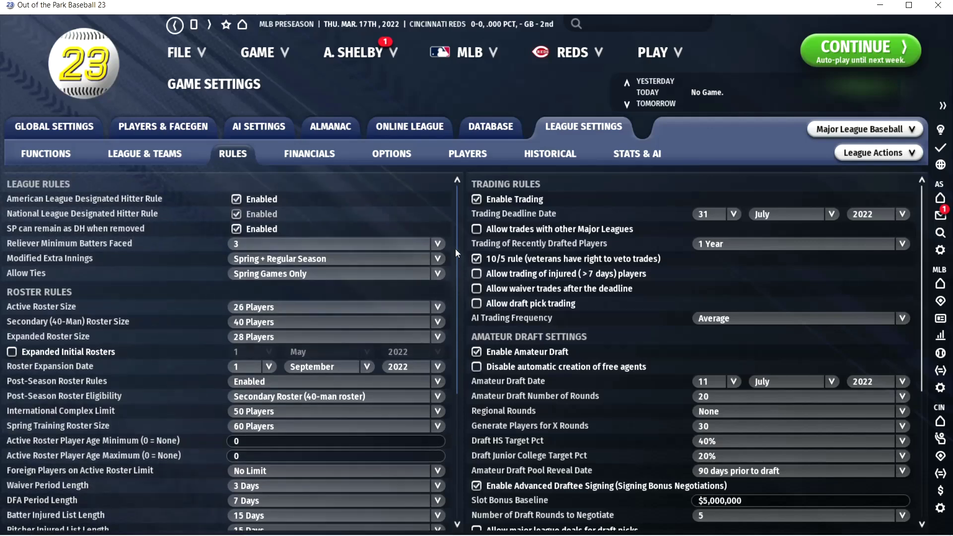